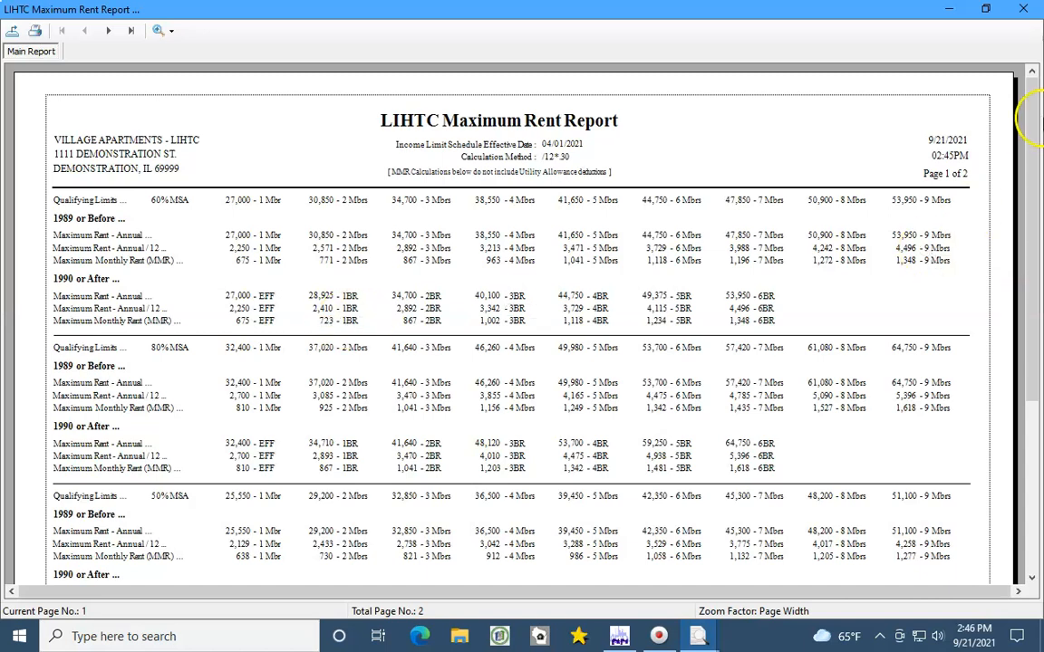
Close the LIHTC Maximum Rent Report preview window.
left_click(1024, 11)
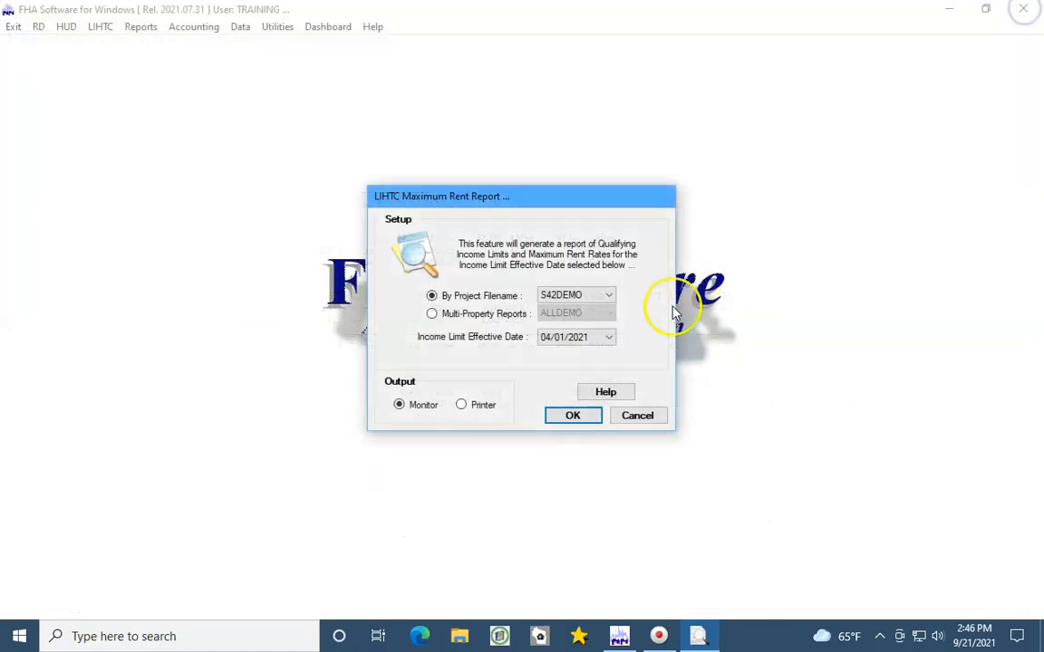
Cancel the Maximum Rent Report setup and choose Tax Credit Analysis from the LIHTC menu.
left_click(635, 417)
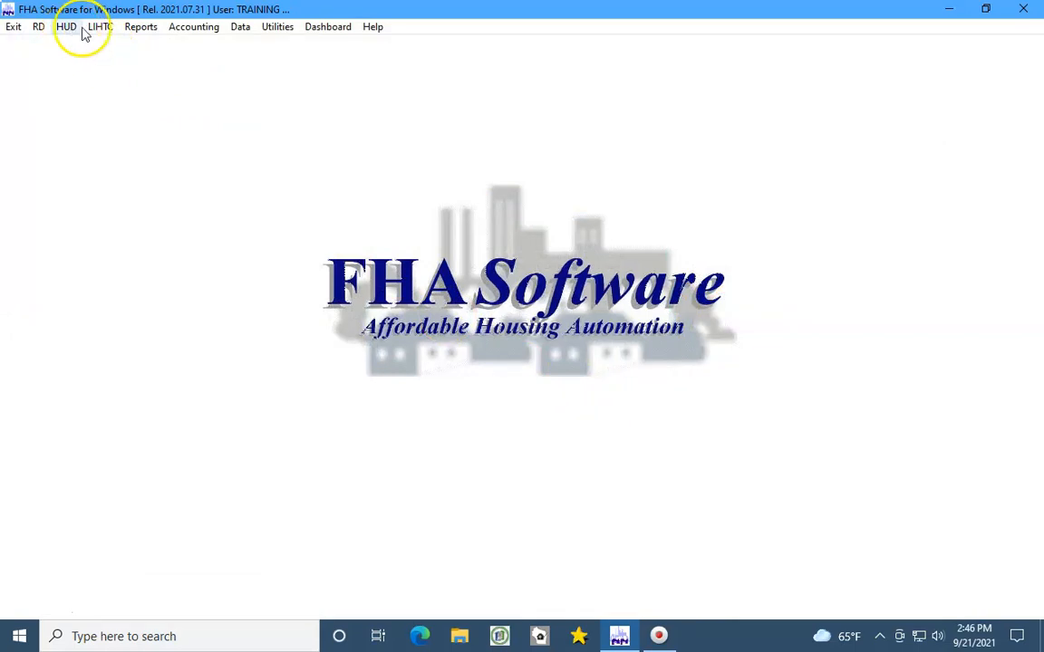
left_click(97, 28)
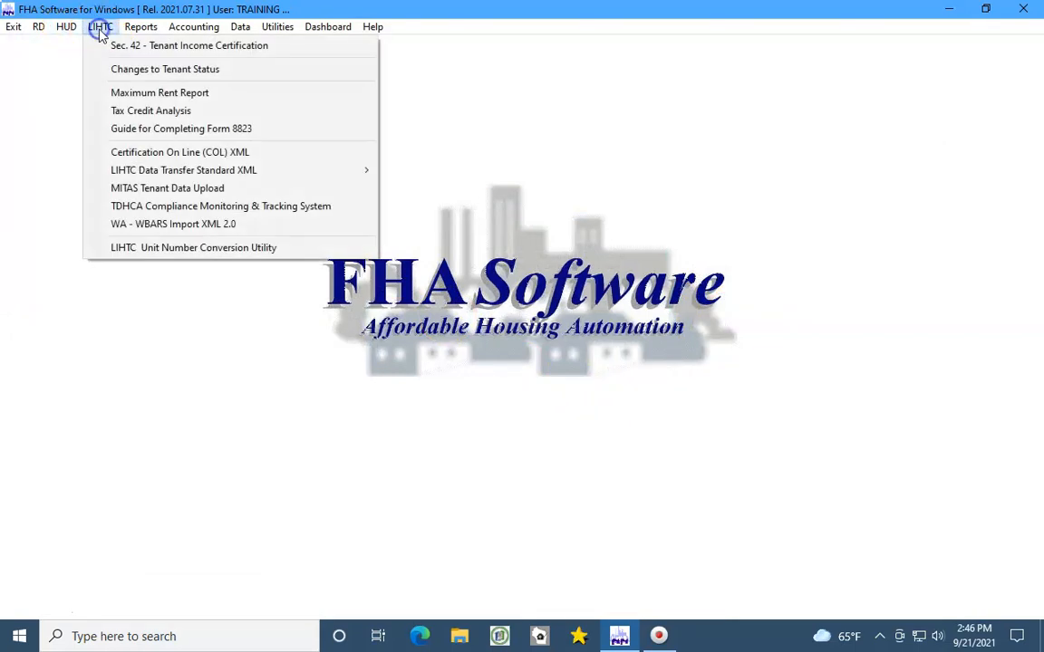
left_click(134, 110)
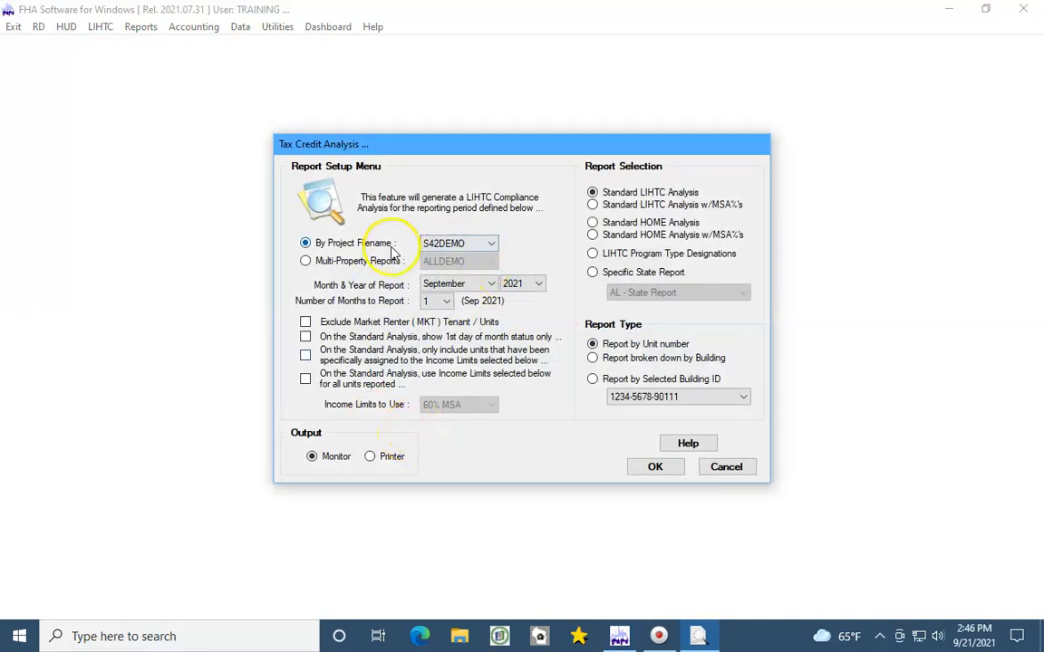
Generate the Standard LIHTC Analysis report, maximized at Page Width zoom.
left_click(649, 466)
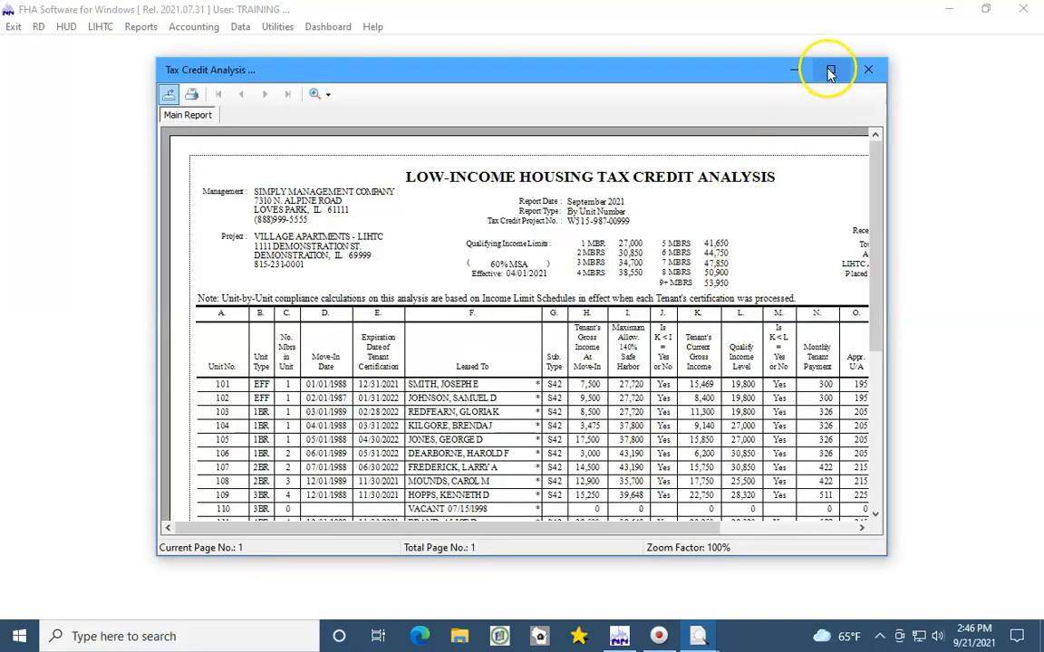
left_click(829, 68)
left_click(160, 30)
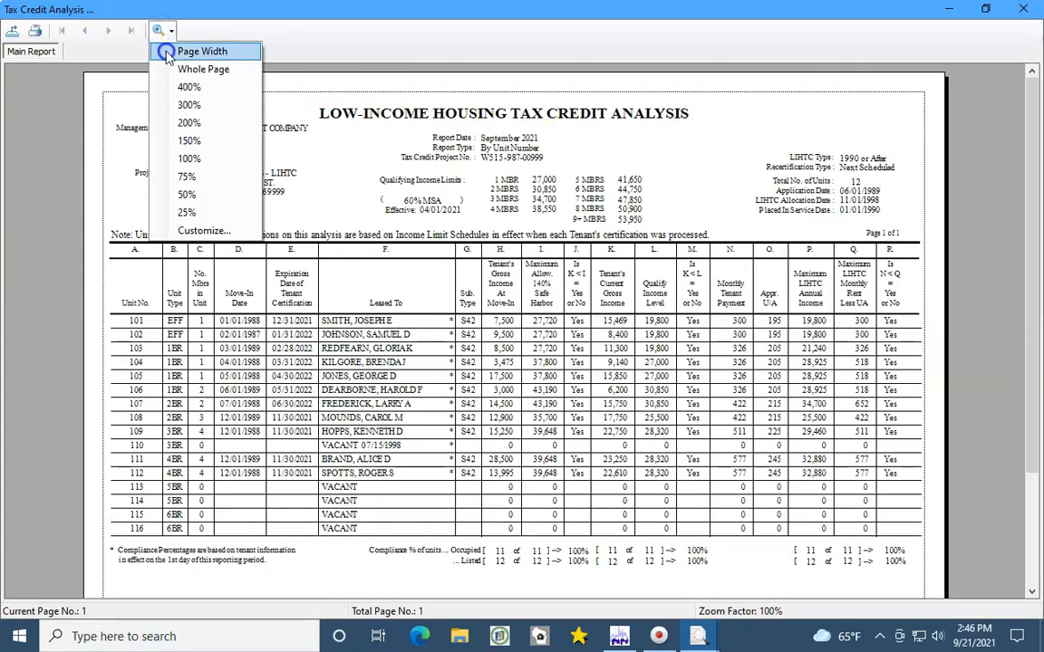
left_click(168, 47)
Scroll through the one-page report showing 100% unit compliance, then close it.
left_click_drag(1031, 234, 1033, 278)
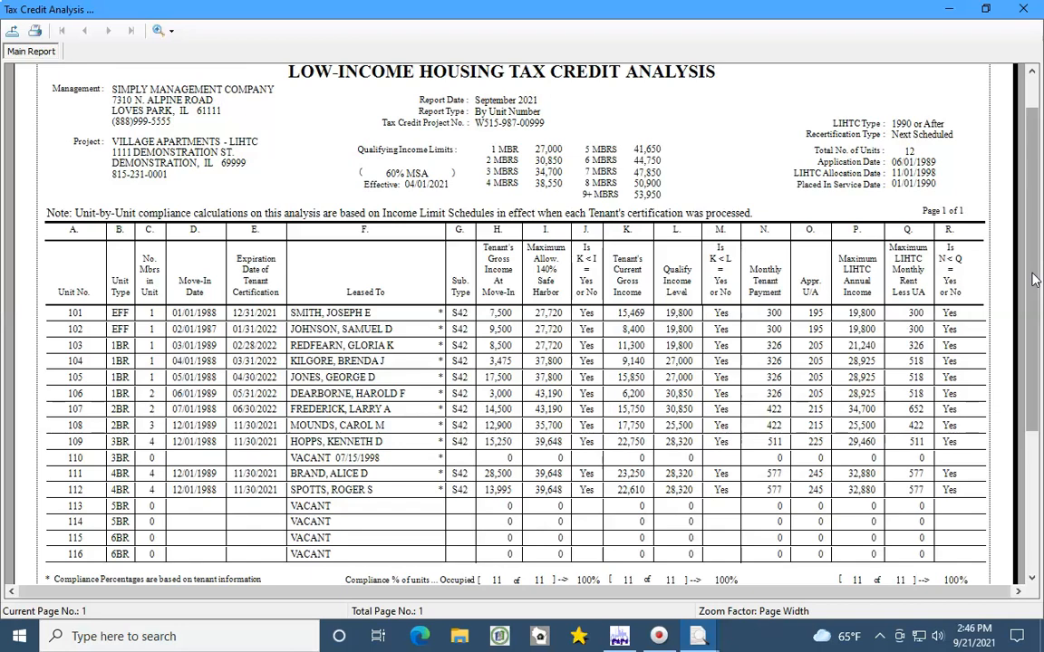
left_click_drag(1033, 281, 1037, 330)
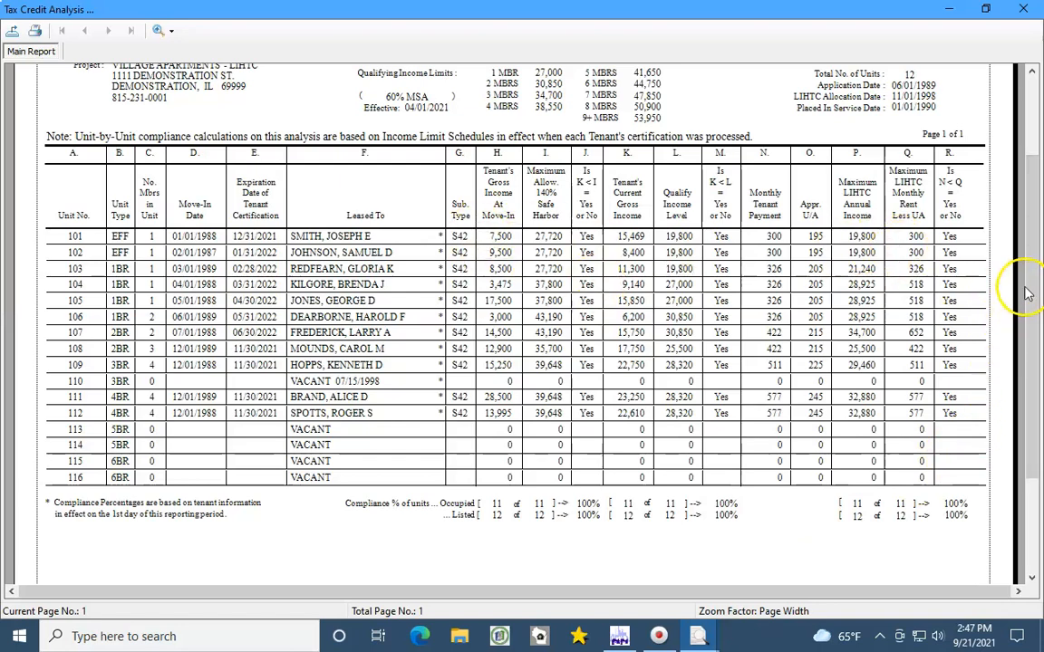
left_click_drag(1034, 274, 1031, 54)
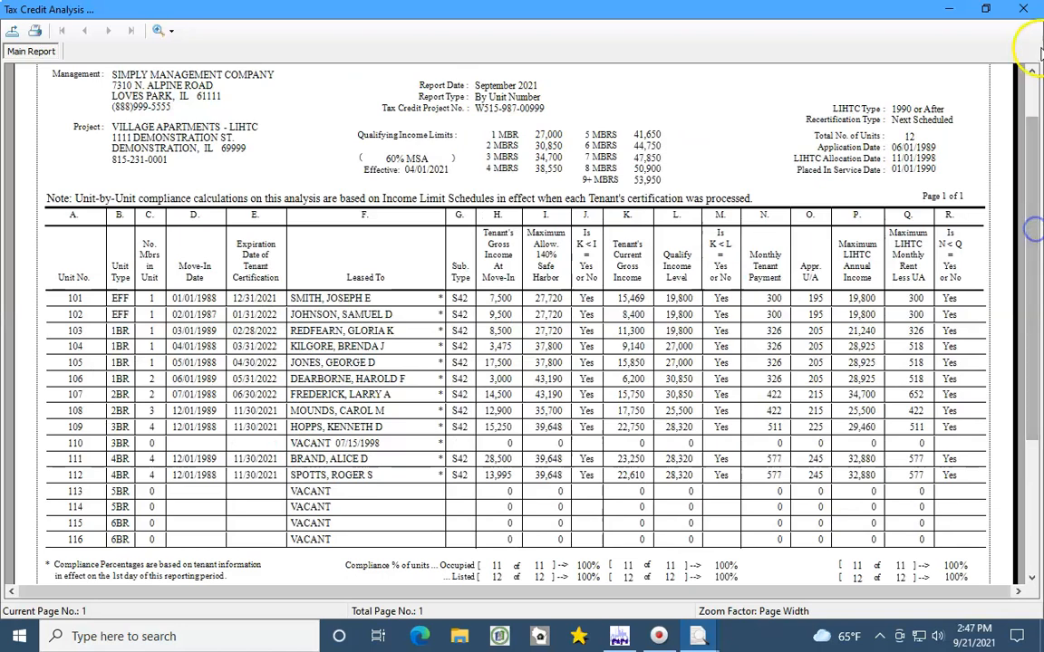
left_click(1038, 13)
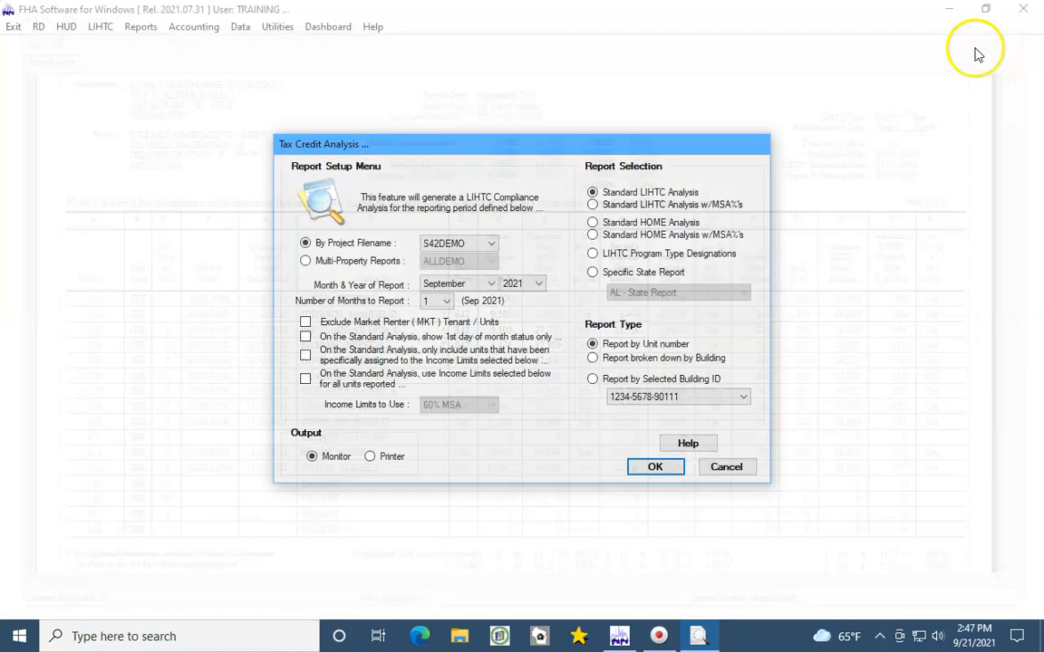
Generate the Standard LIHTC Analysis w/MSA%'s report at Page Width zoom.
left_click(593, 205)
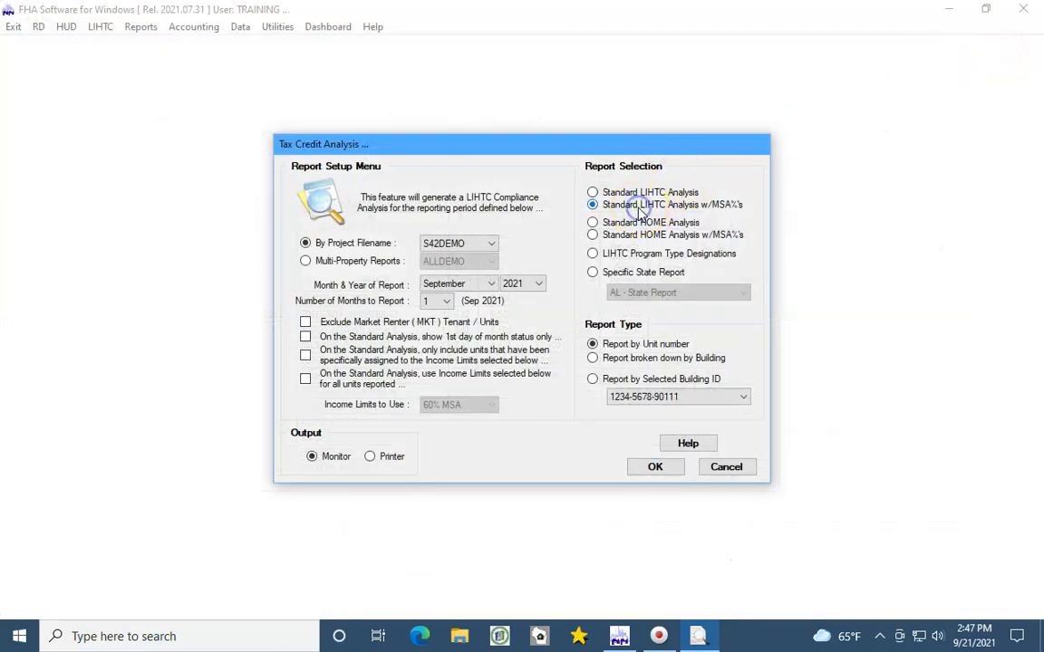
left_click(657, 466)
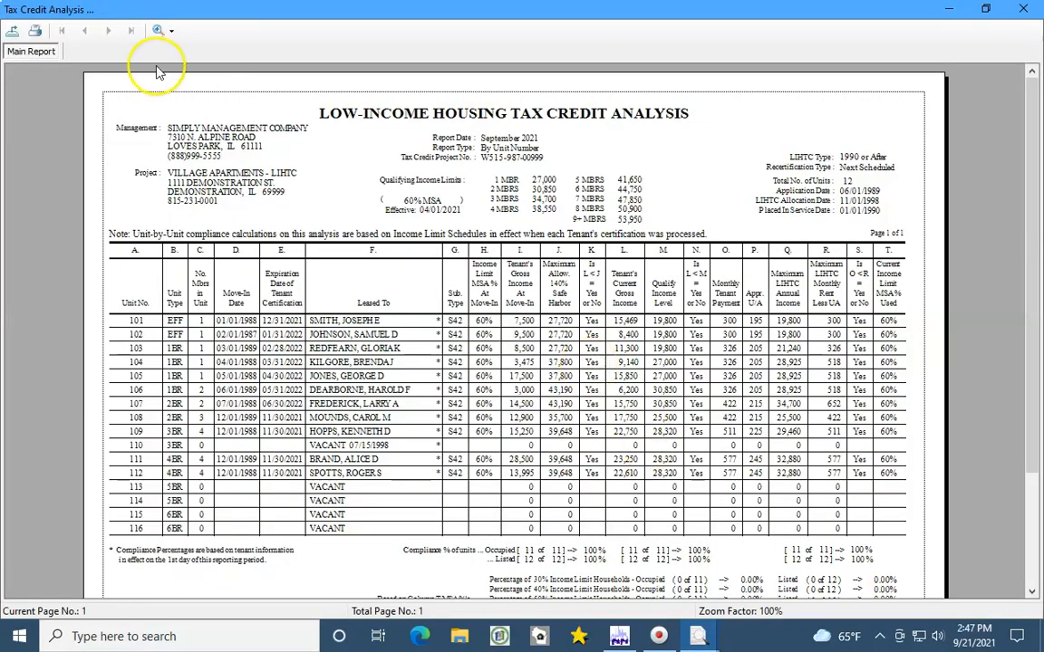
left_click(163, 32)
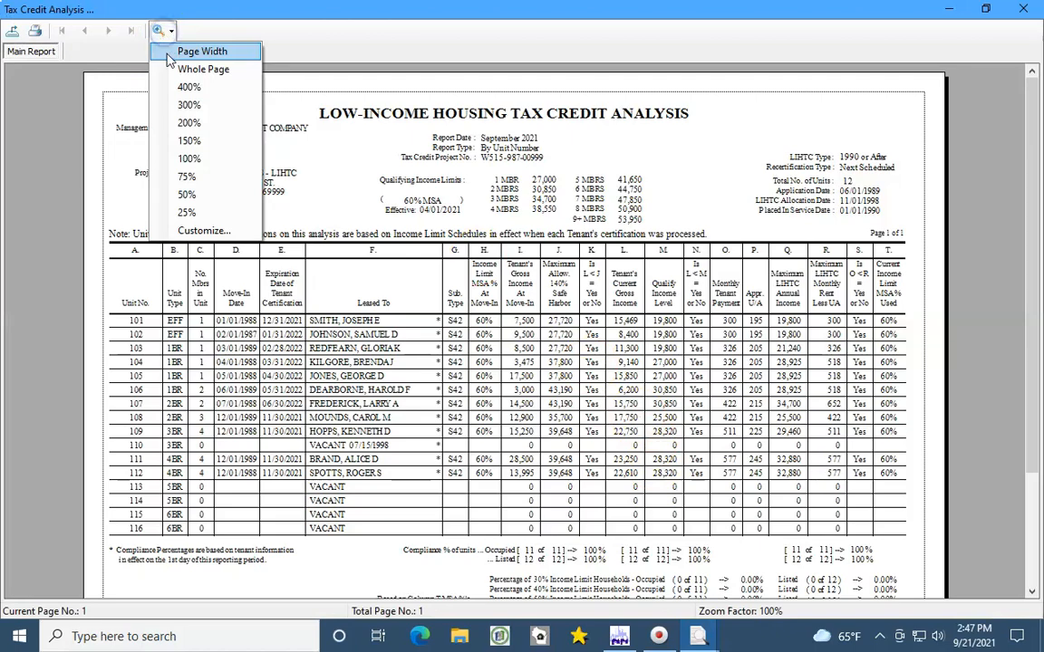
left_click(181, 50)
Scroll down to the income-limit household percentages, back up, and close the report.
left_click_drag(1029, 186, 1030, 258)
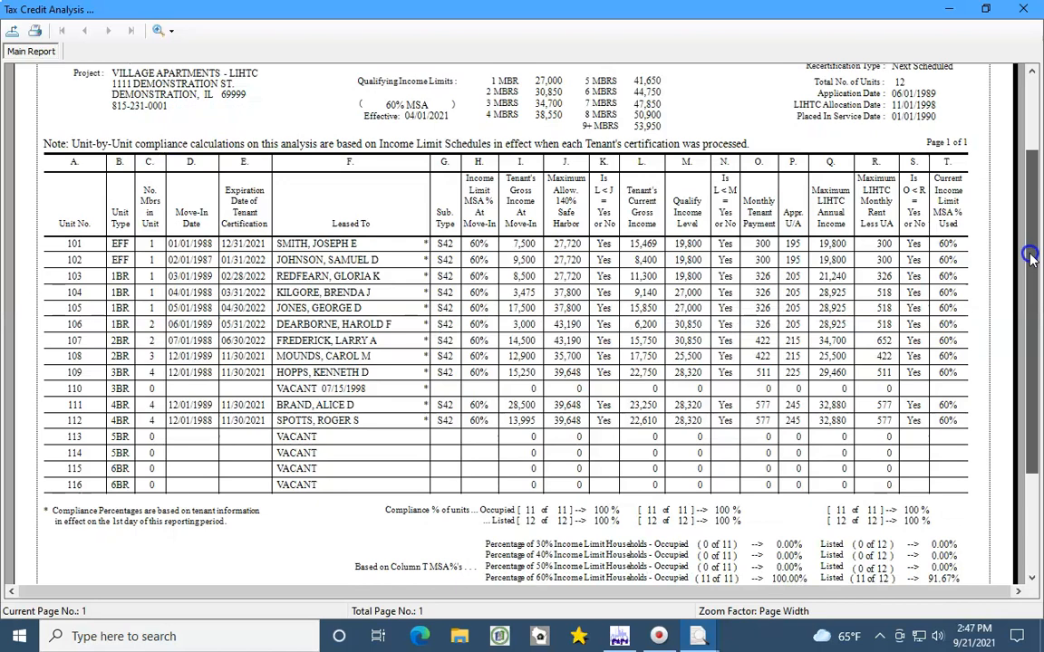
left_click_drag(1030, 258, 1030, 286)
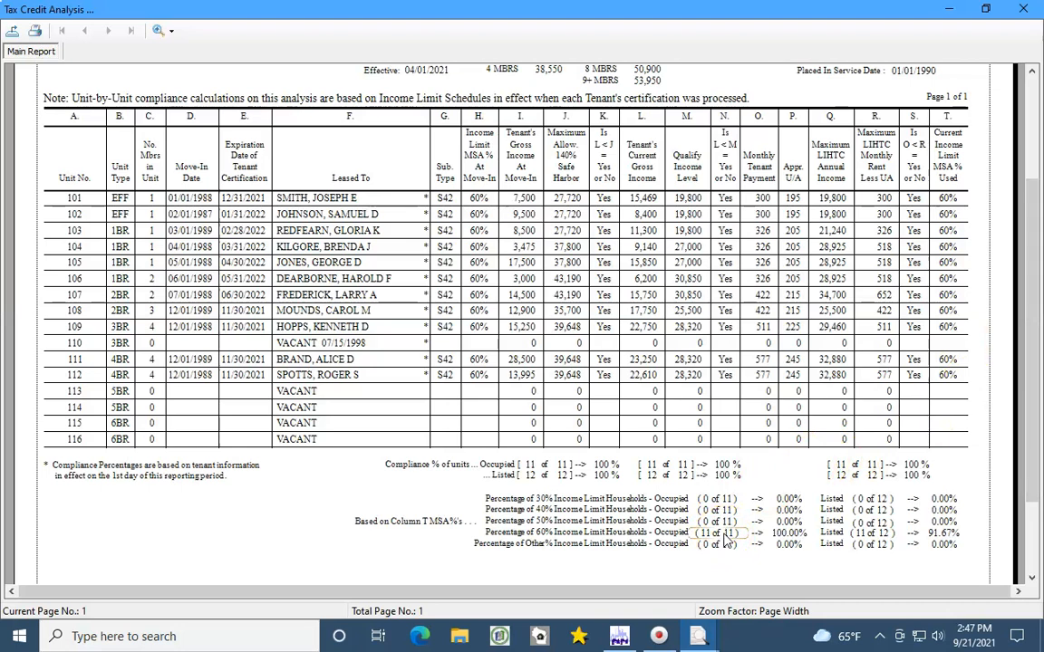
left_click_drag(1039, 321, 1033, 36)
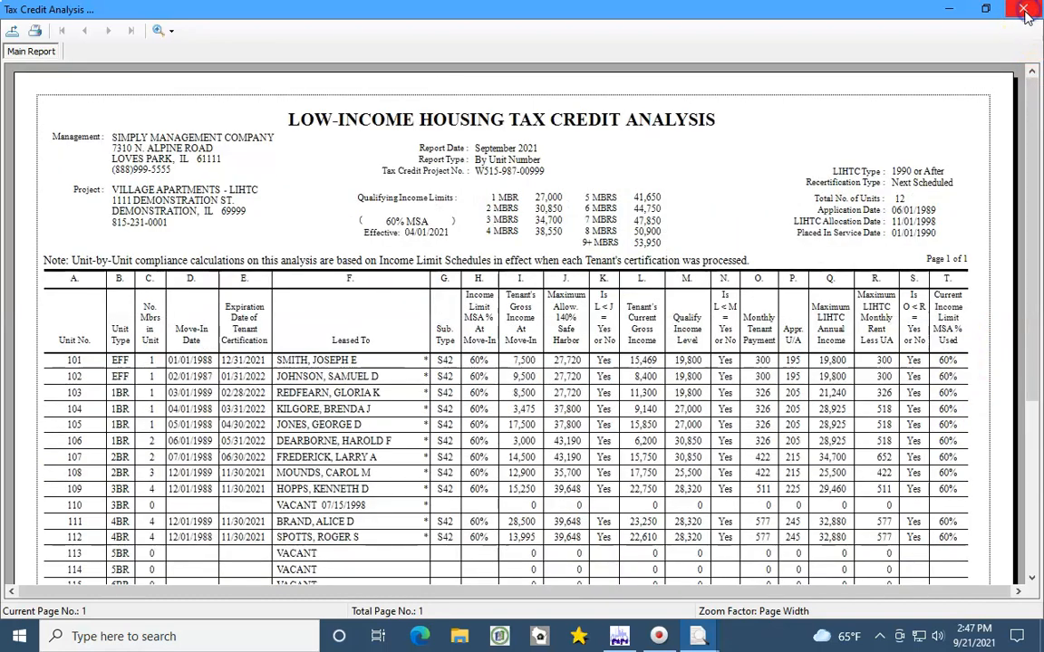
left_click(1023, 9)
Generate the LIHTC Program Type Designations report at Page Width, review it, then close it.
left_click(595, 222)
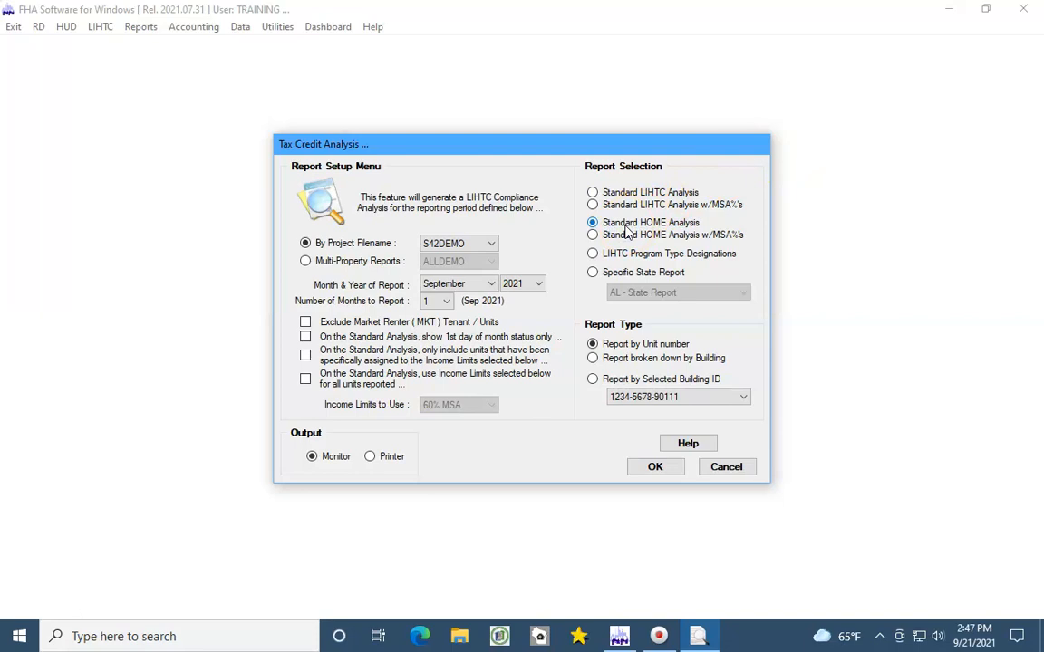
left_click(627, 237)
left_click(612, 255)
left_click(654, 465)
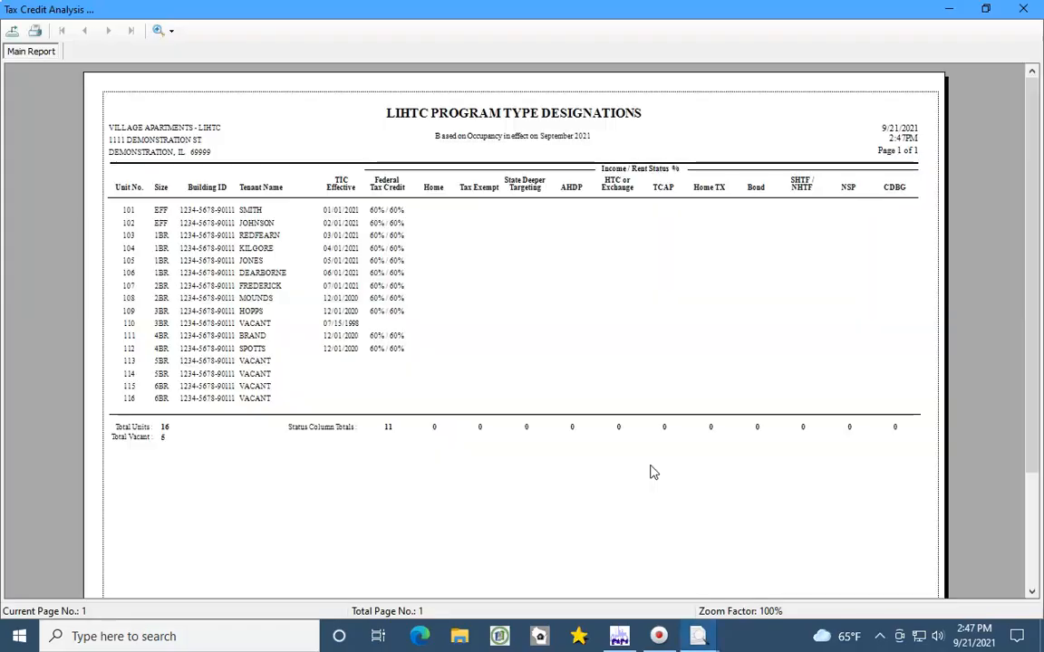
left_click(155, 31)
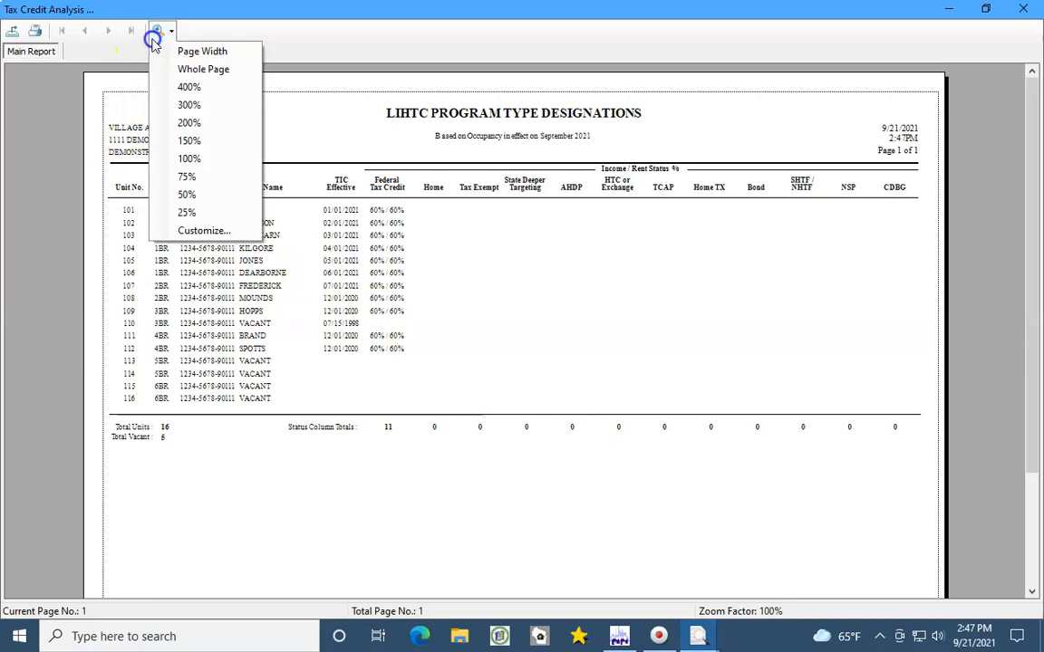
left_click(160, 49)
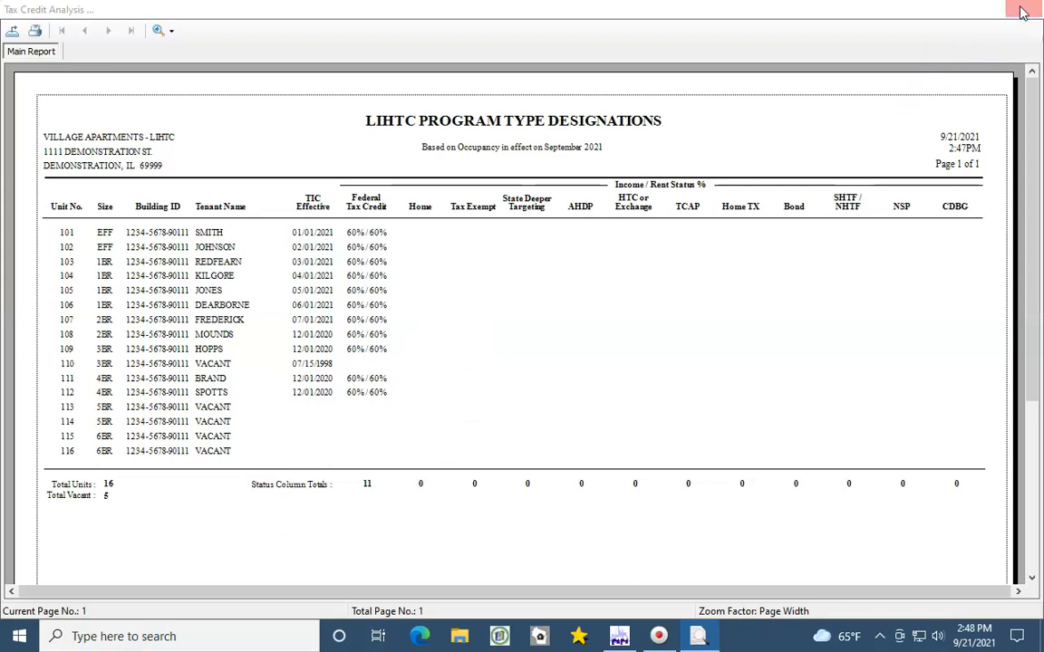
left_click(1022, 11)
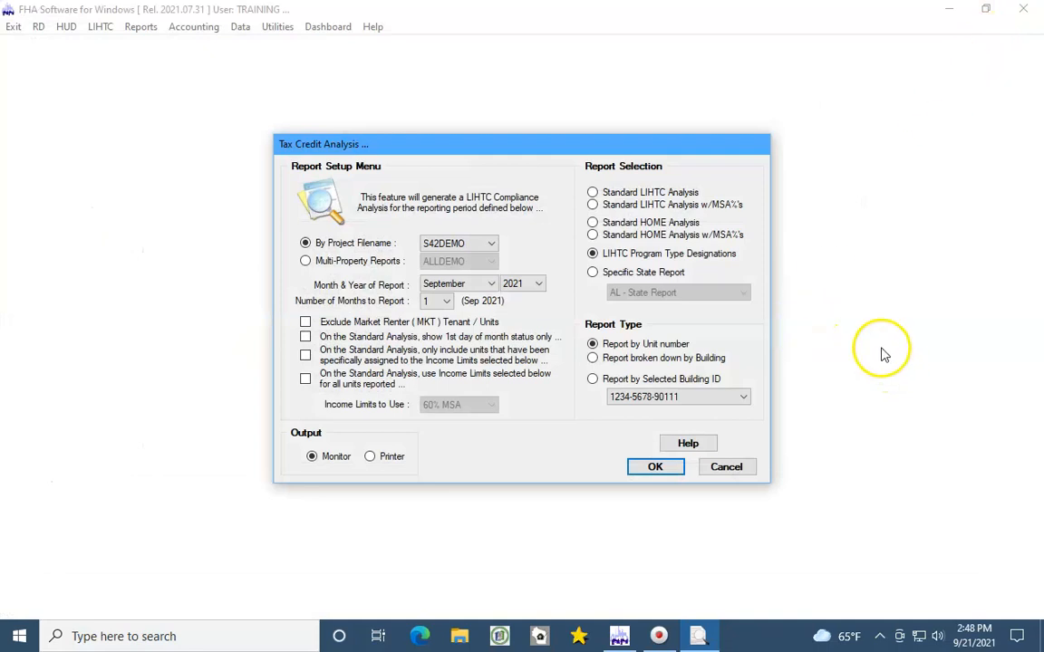
Browse the Specific State Report list, keep AL - State Report, then cancel the Tax Credit Analysis setup.
left_click(625, 273)
left_click(638, 292)
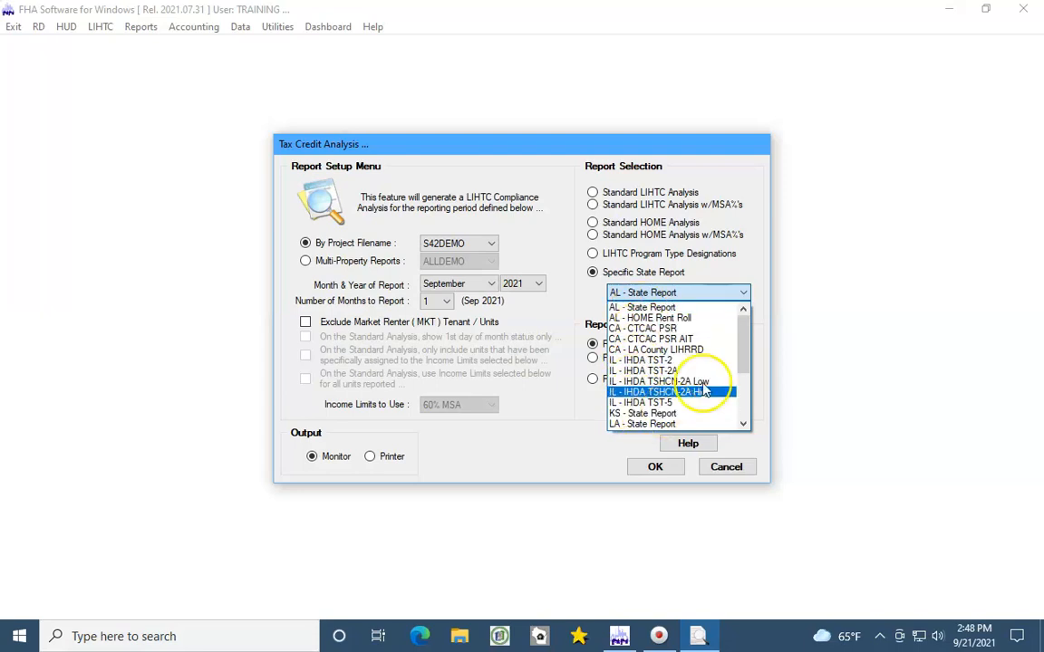
left_click_drag(747, 346, 742, 310)
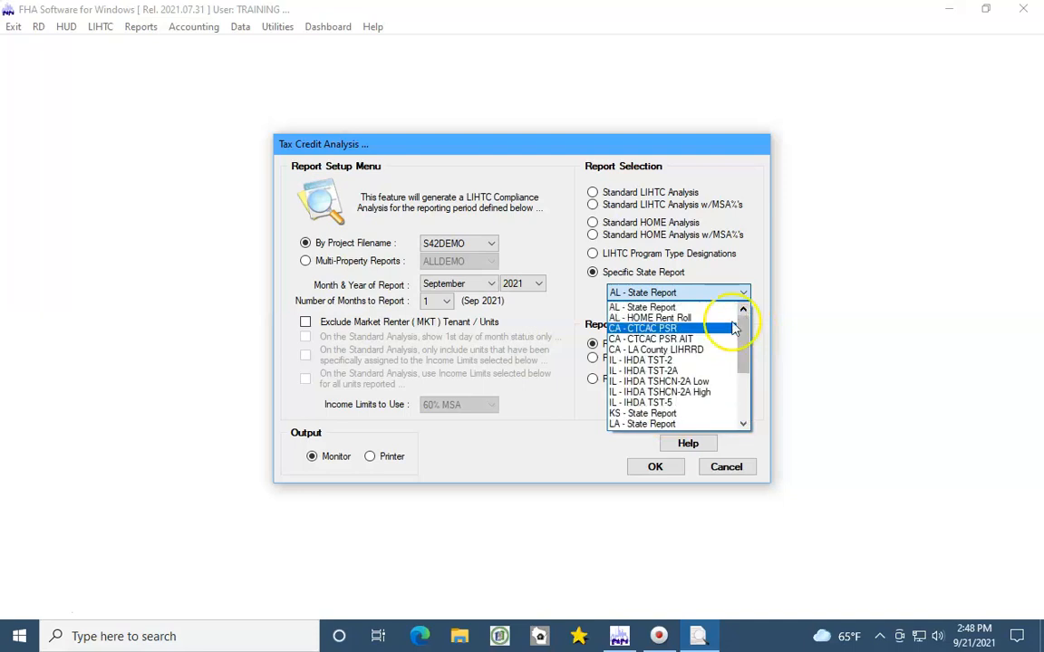
left_click(523, 462)
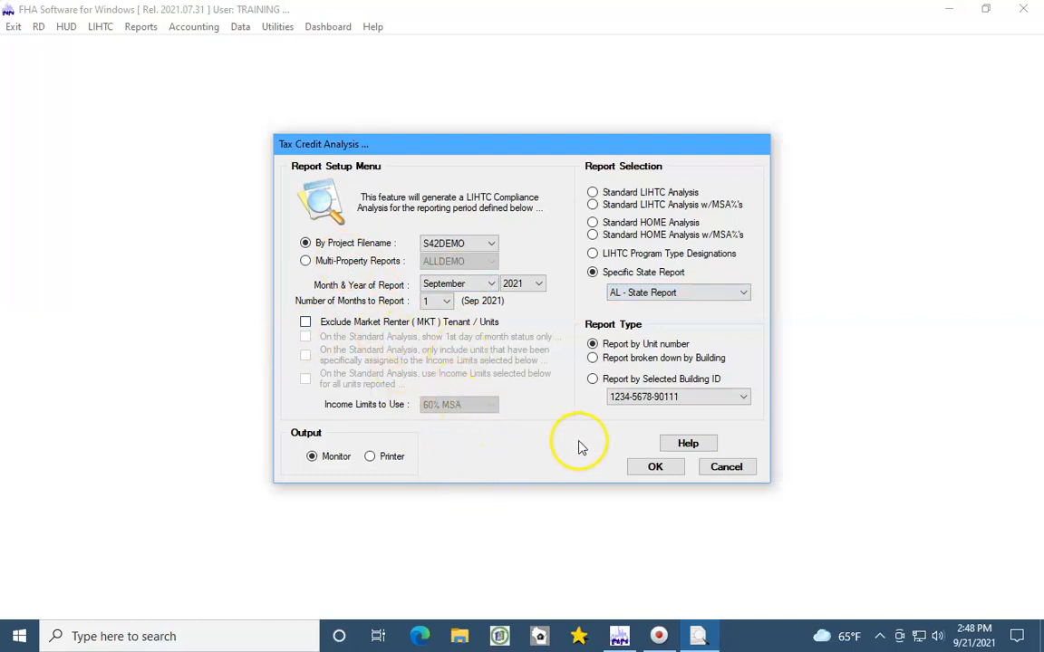
left_click(725, 468)
left_click(98, 29)
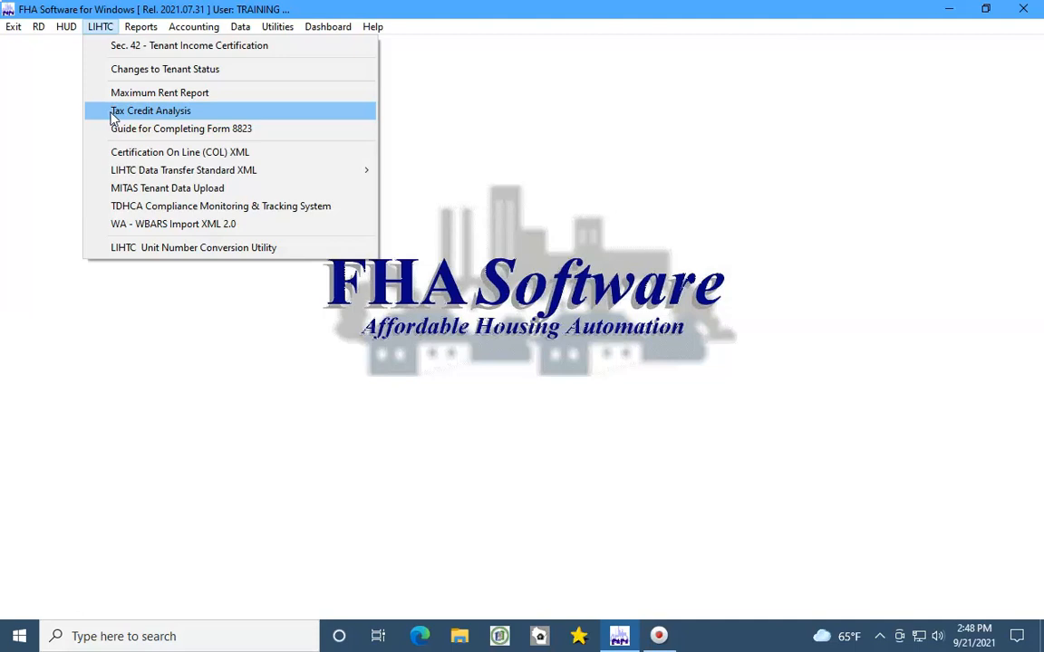
Open the Form 8823 guide PDF, page down to its table of contents, then close it.
left_click(125, 128)
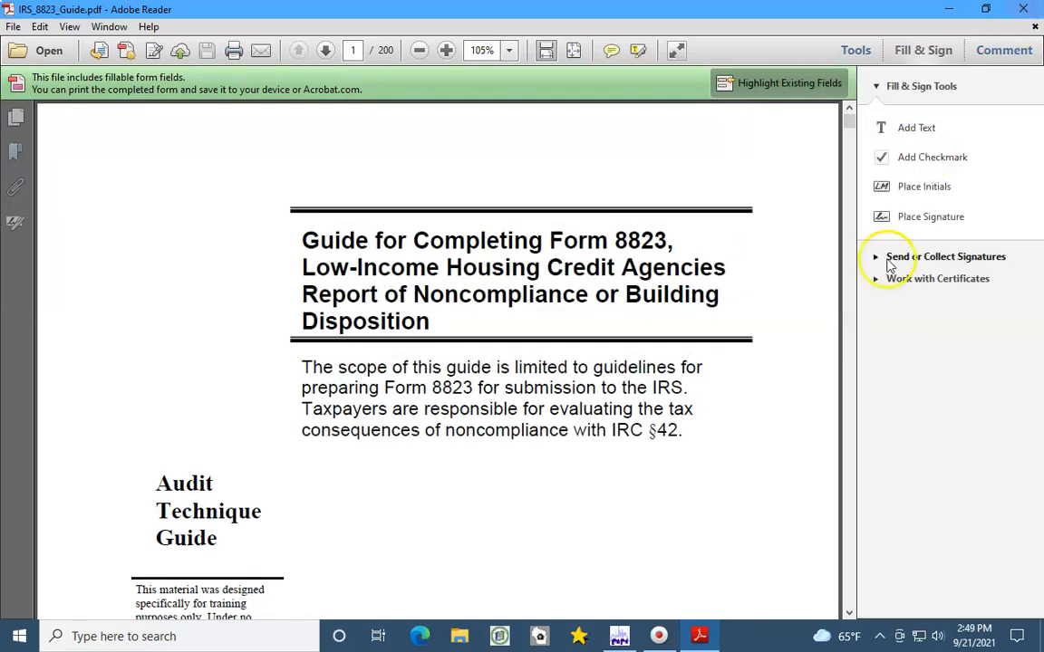
left_click(849, 334)
left_click(849, 333)
left_click(849, 333)
left_click(848, 333)
left_click(849, 333)
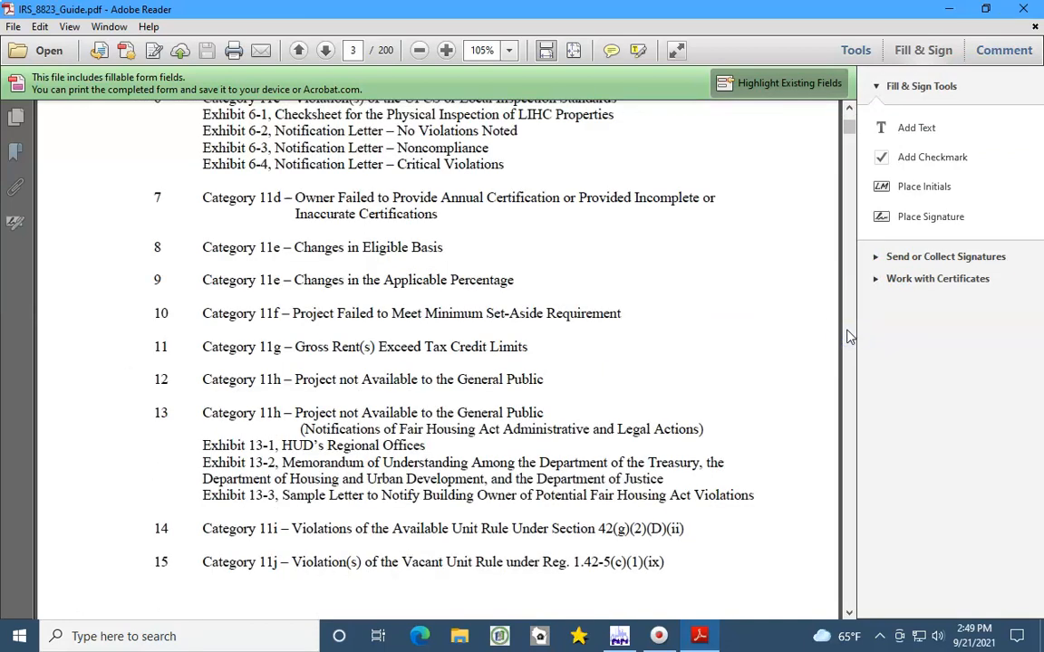
left_click(1026, 10)
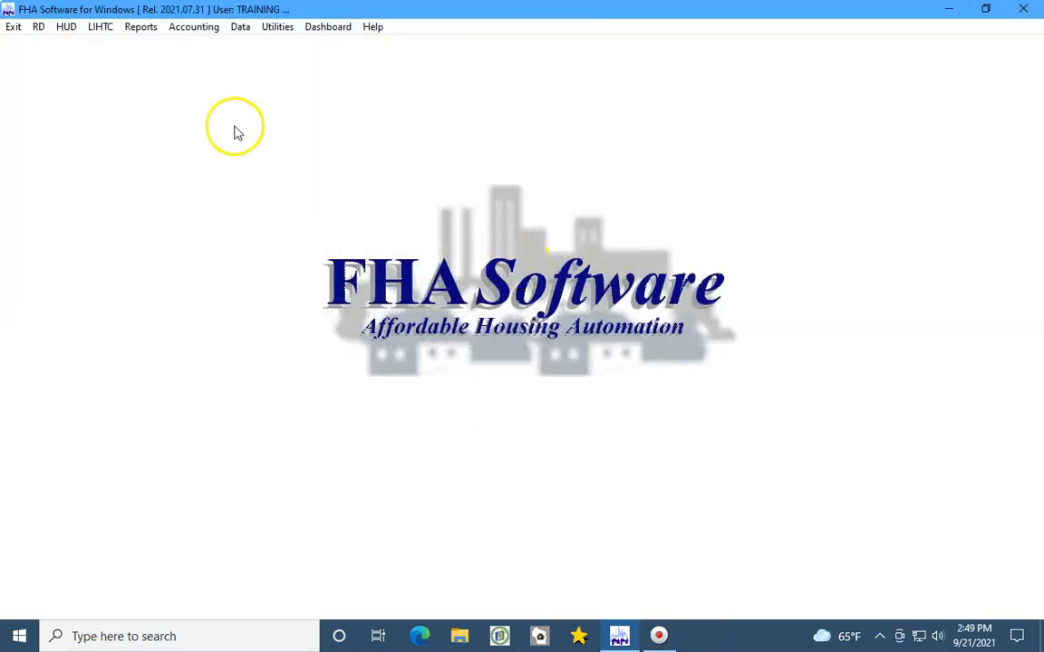
Open the LIHTC menu and view the LIHTC Data Transfer Standard XML submenu.
left_click(97, 28)
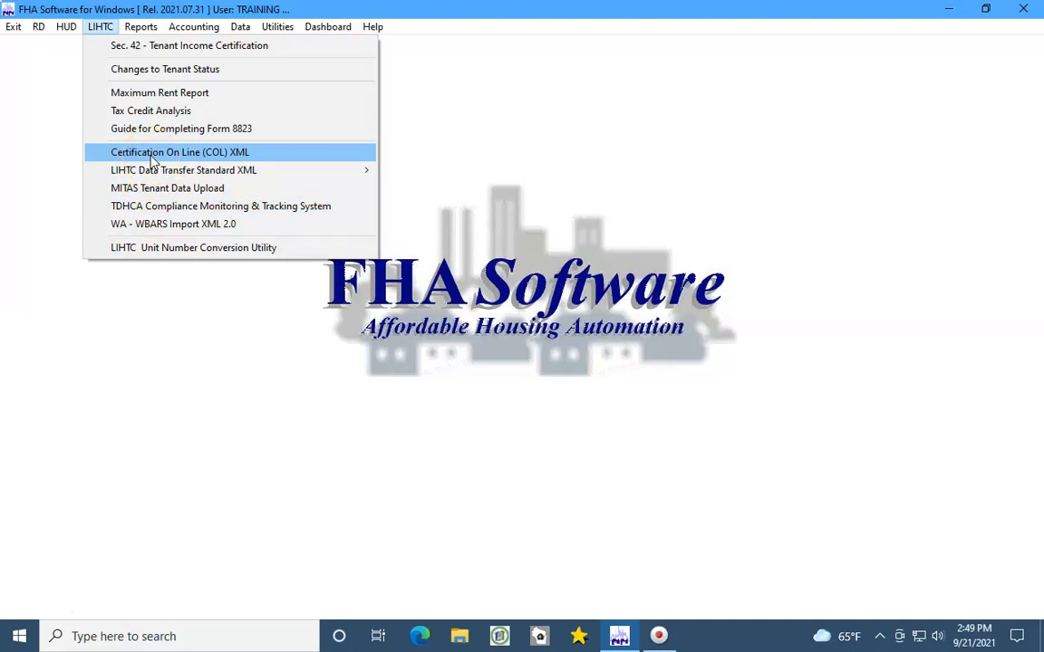
mouse_move(152, 174)
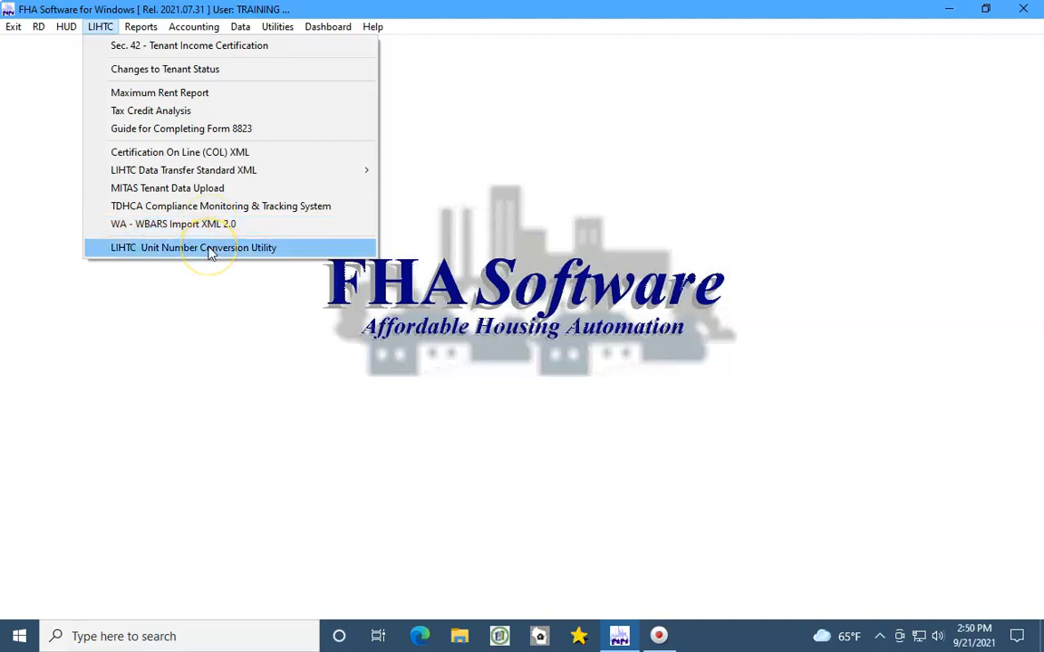
Open the LIHTC Unit Number Conversion Utility, review S42DEMO's unit mapping, and cancel unchanged.
left_click(209, 250)
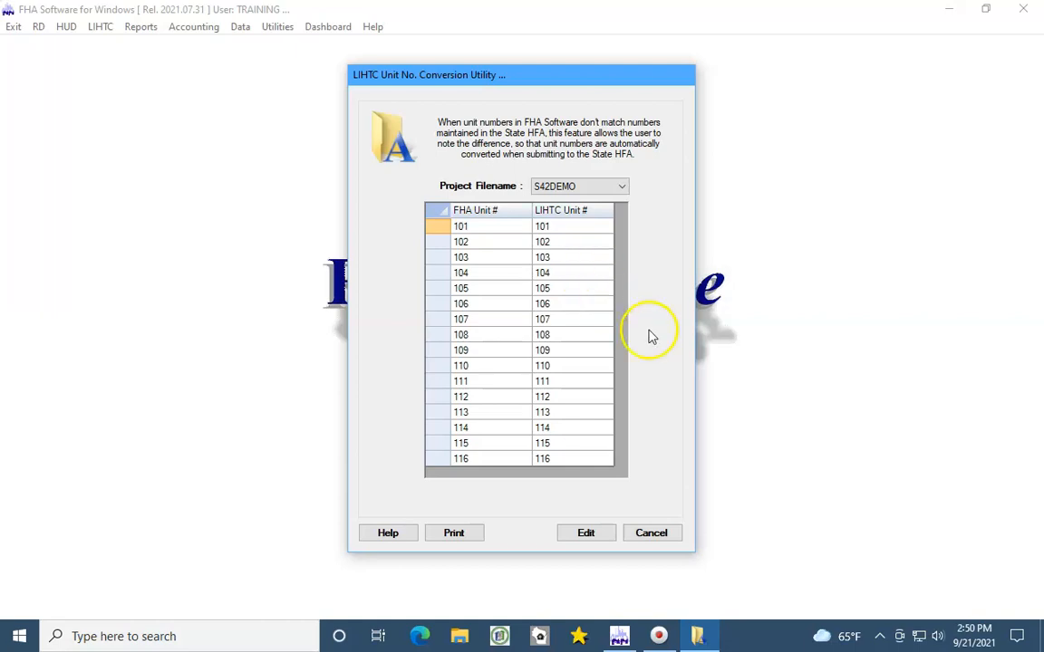
left_click(651, 534)
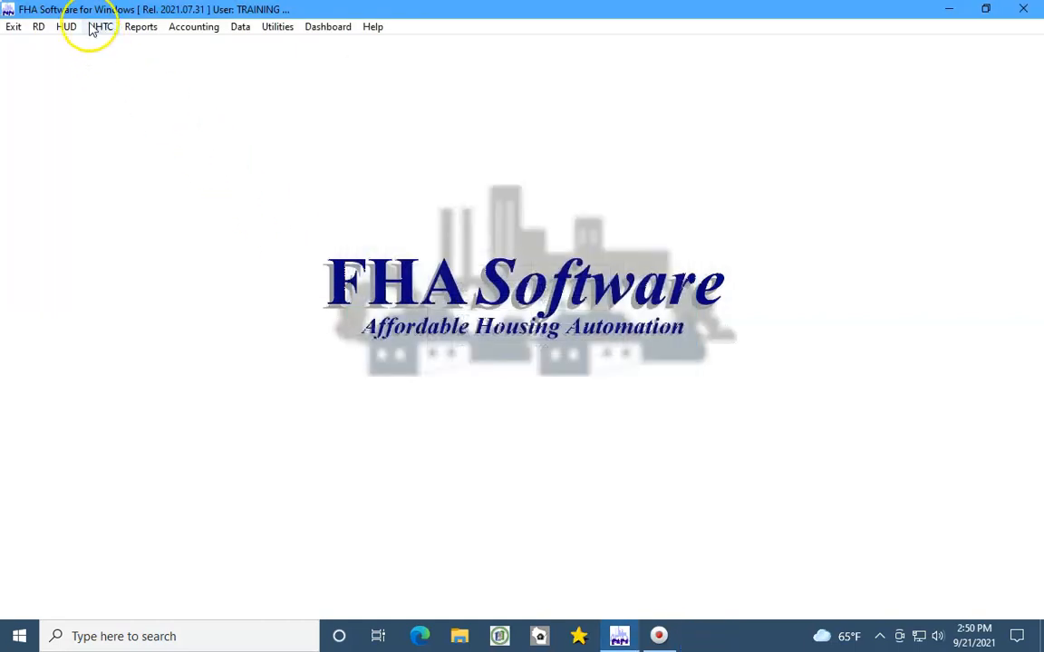
Browse the LIHTC, Reports (Recertification Notices) and Data menus, then choose Dashboard.
left_click(94, 28)
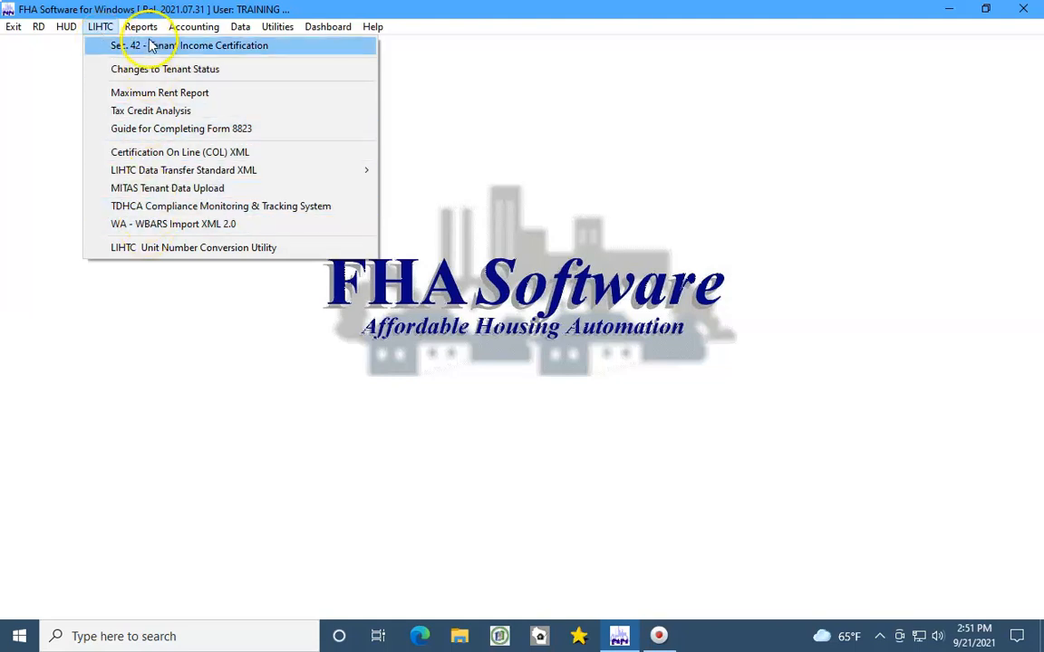
mouse_move(145, 30)
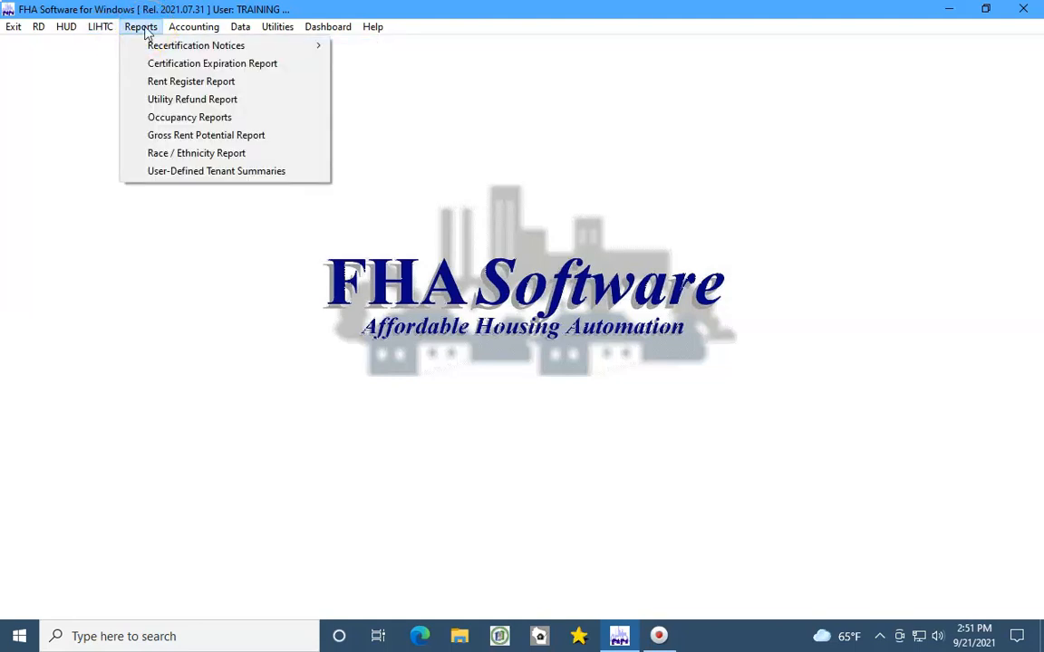
left_click(143, 48)
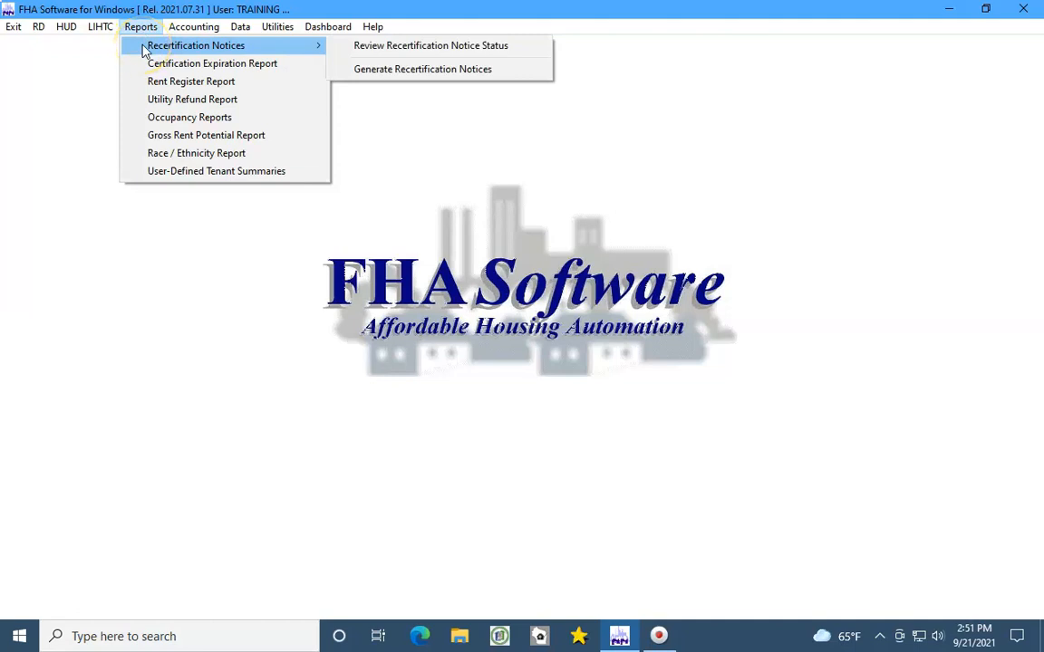
left_click(142, 26)
left_click(240, 27)
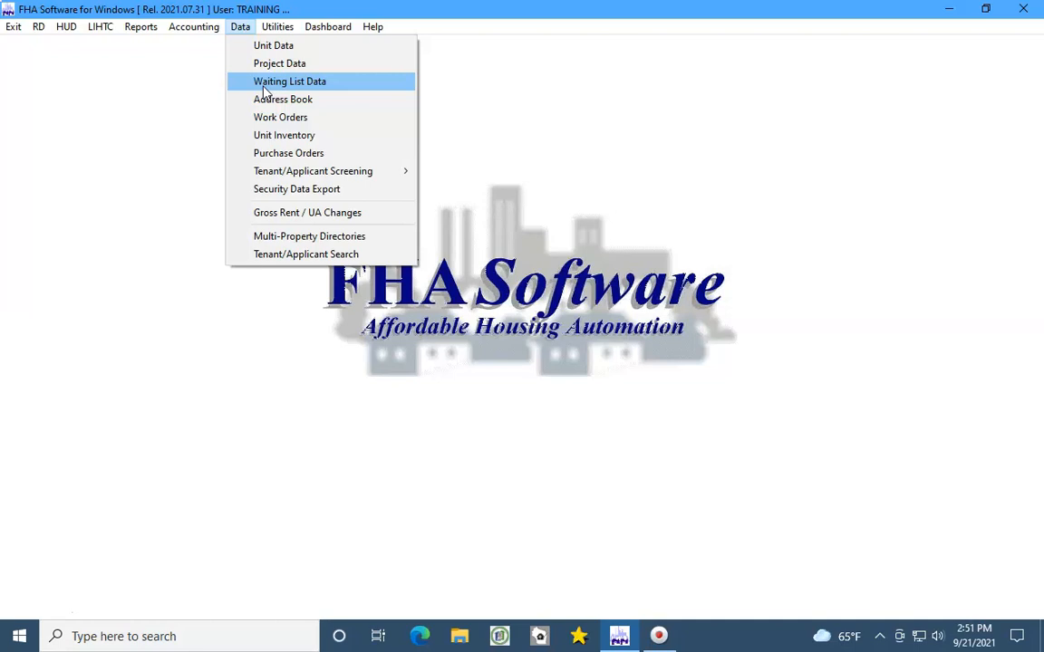
left_click(326, 28)
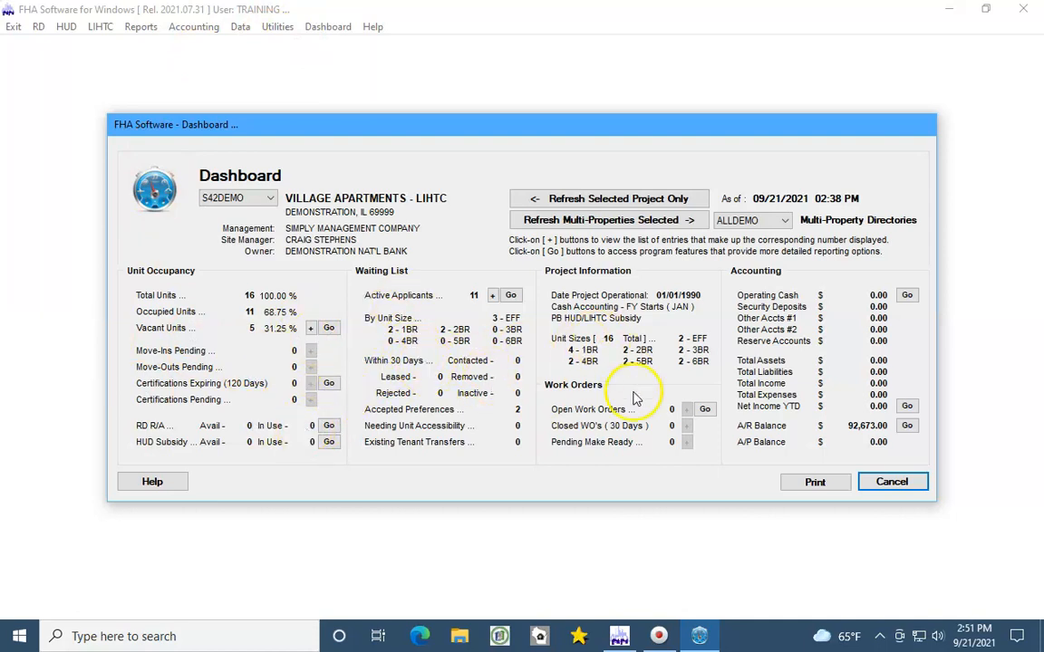
Cancel out of the Dashboard and confirm exiting FHA Software, returning to the LIHTC Features - Overview title card.
left_click(890, 483)
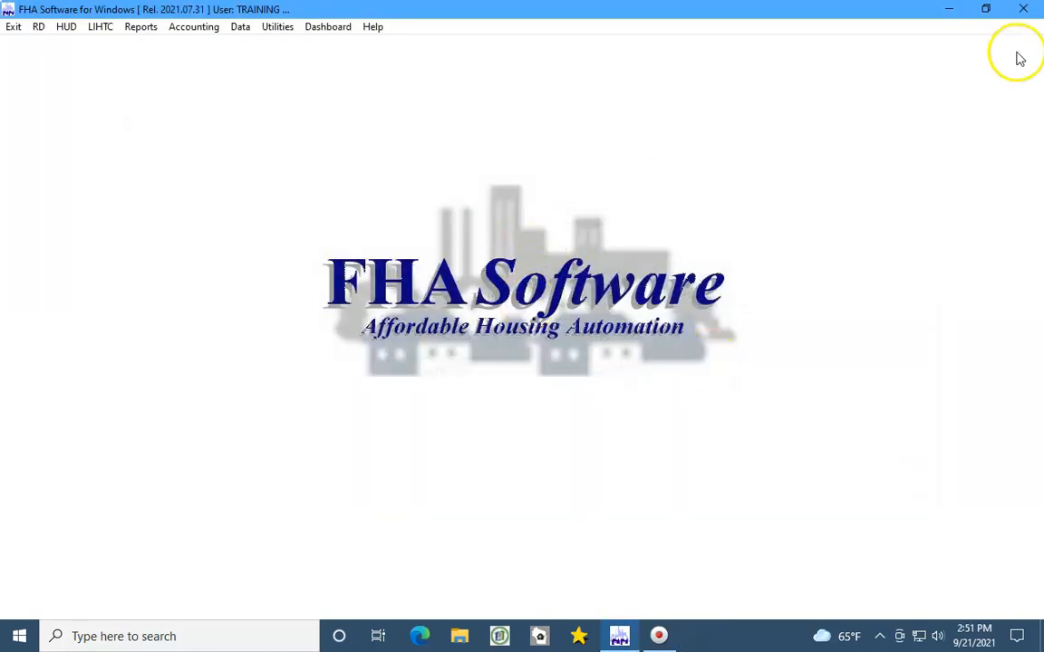
left_click(1026, 13)
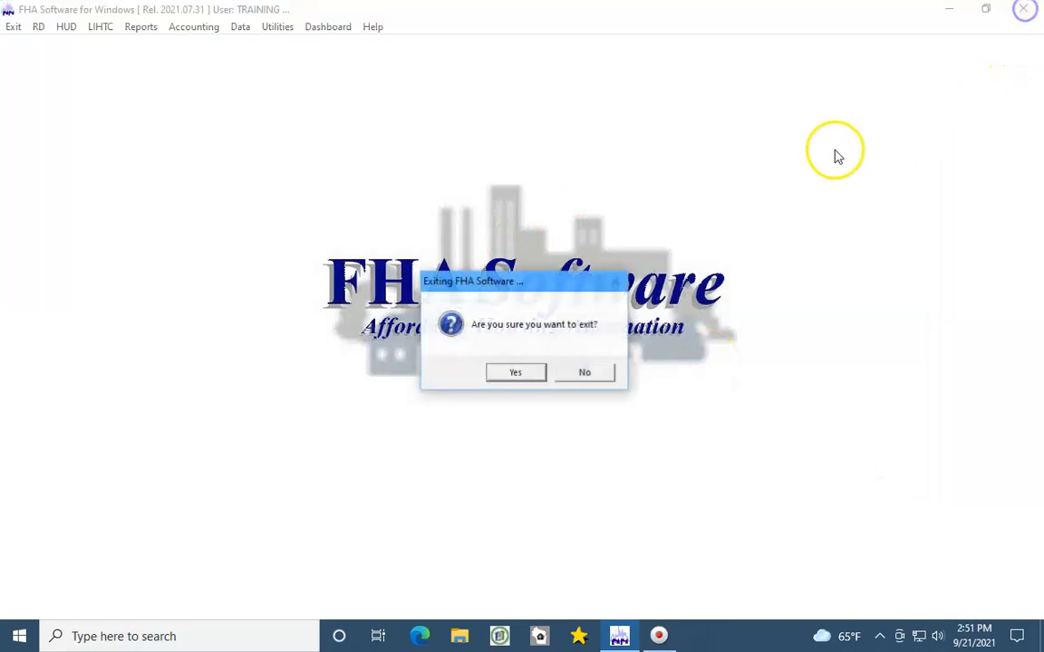
left_click(517, 373)
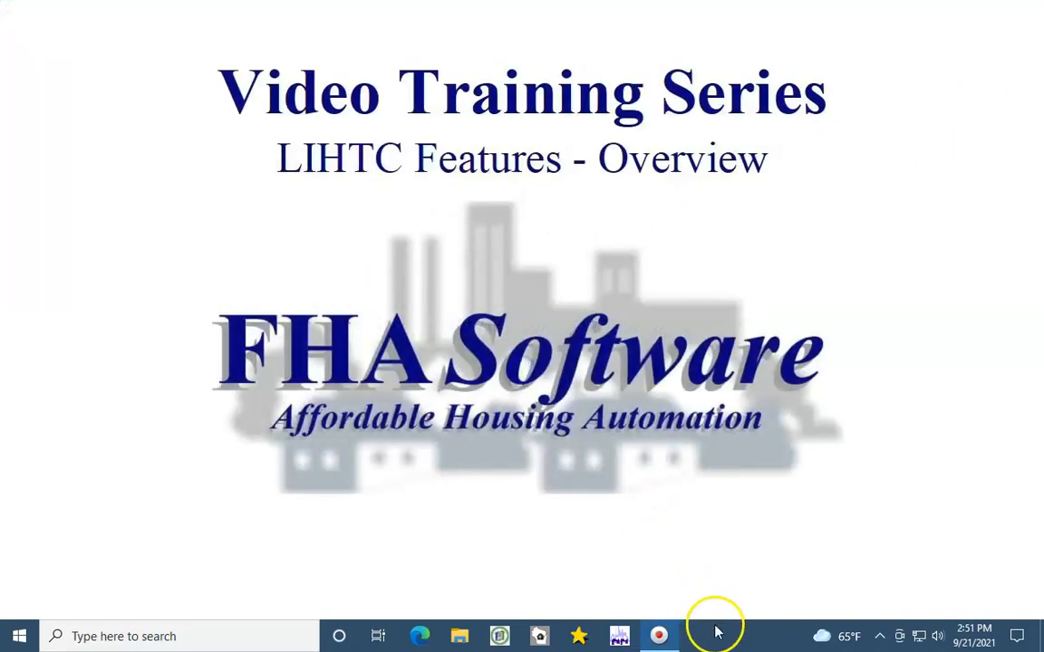